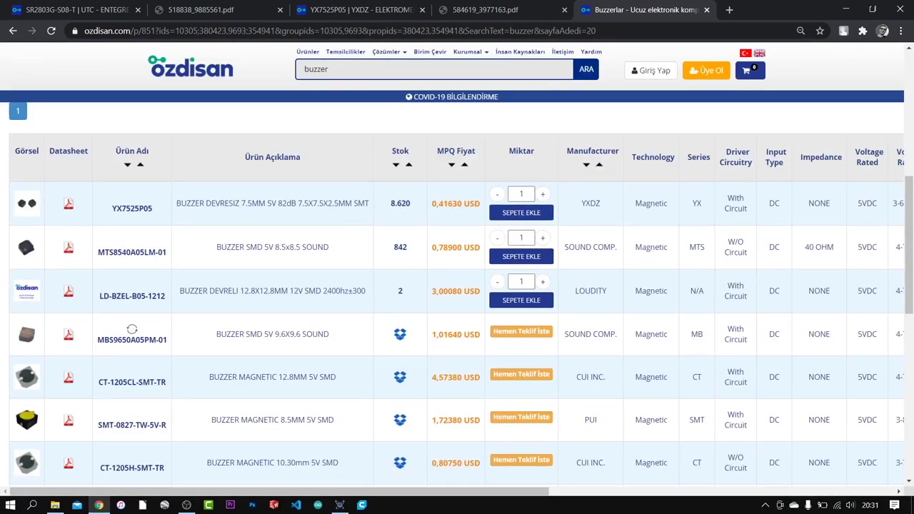
Step: Compare the specifications of the listed buzzers, then examine the YX7525P05 datasheet's electrical characteristics and dimension drawing
scroll(201, 220, "right", 6)
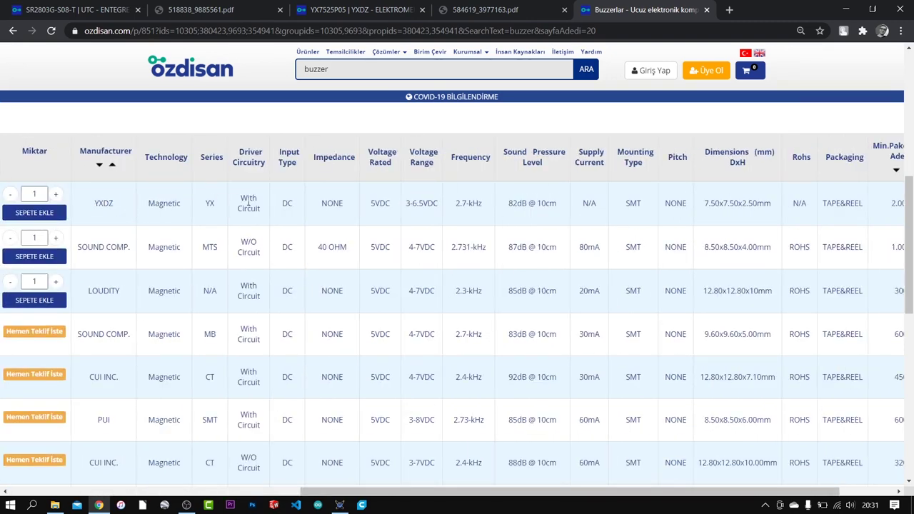
left_click_drag(658, 492, 285, 490)
left_click(469, 5)
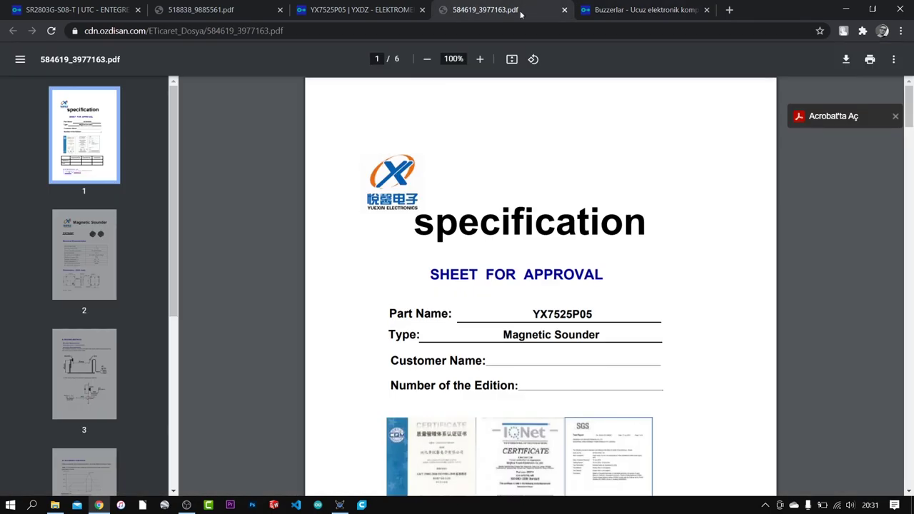
scroll(462, 263, "down", 10)
scroll(607, 166, "up", 3)
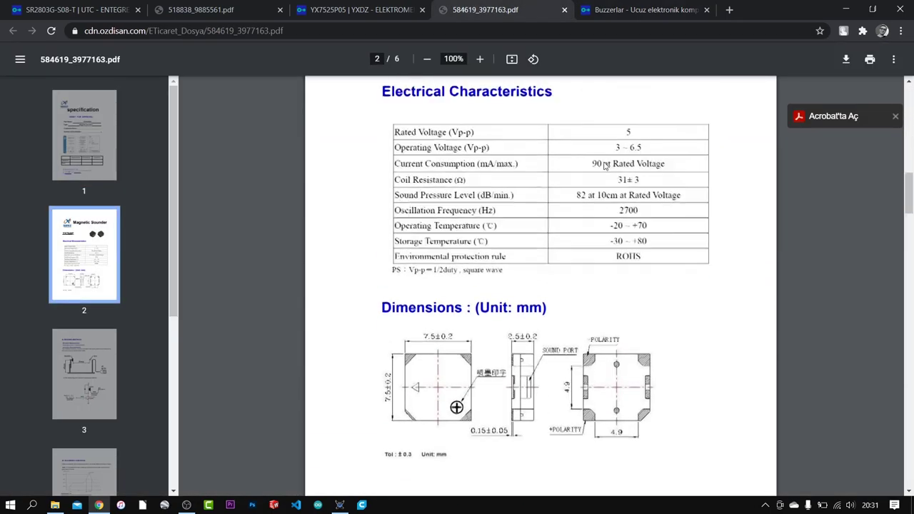
scroll(529, 241, "down", 3)
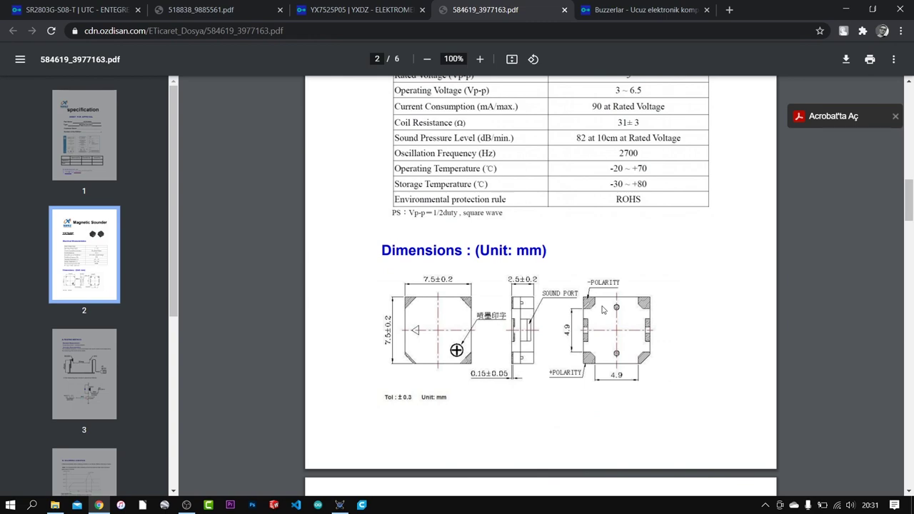
scroll(488, 348, "down", 1)
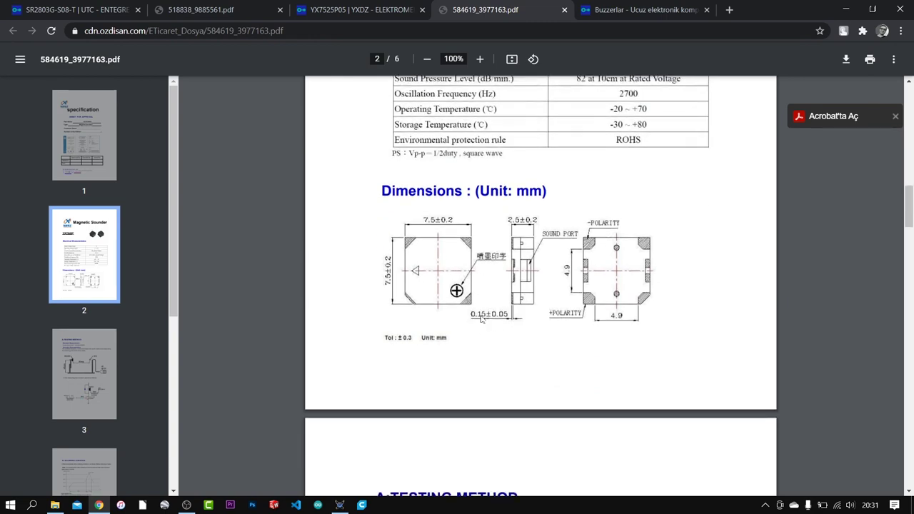
Step: Switch to Proteus and check the package and pin assignment of buzzer BUZ1 without changing it
left_click(851, 5)
right_click(590, 206)
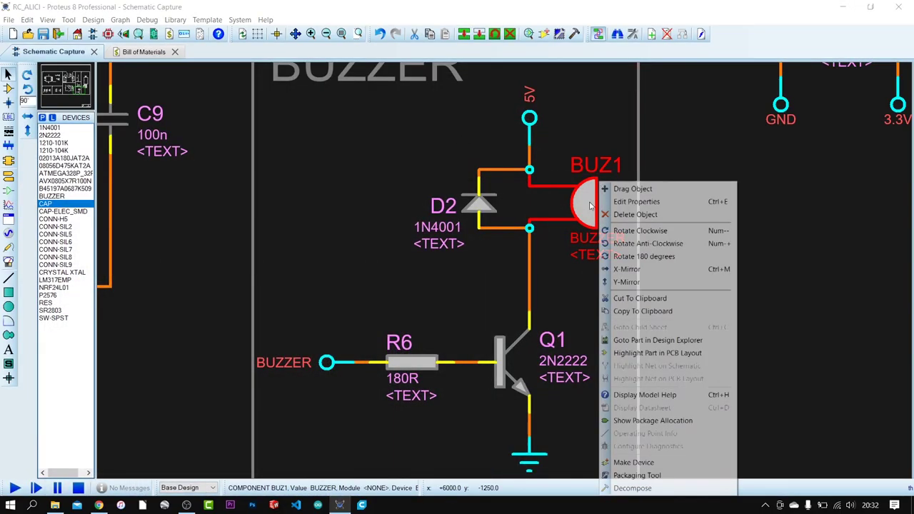
left_click(638, 475)
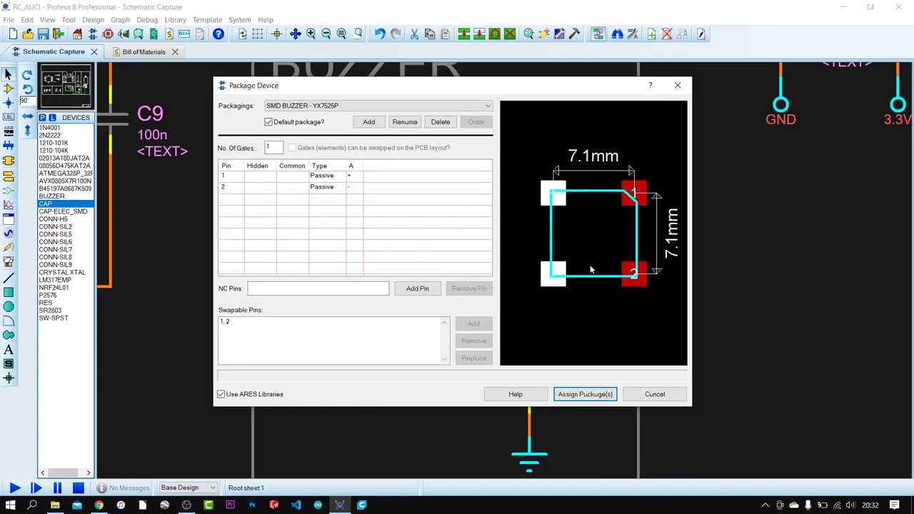
left_click(665, 391)
left_click(600, 294)
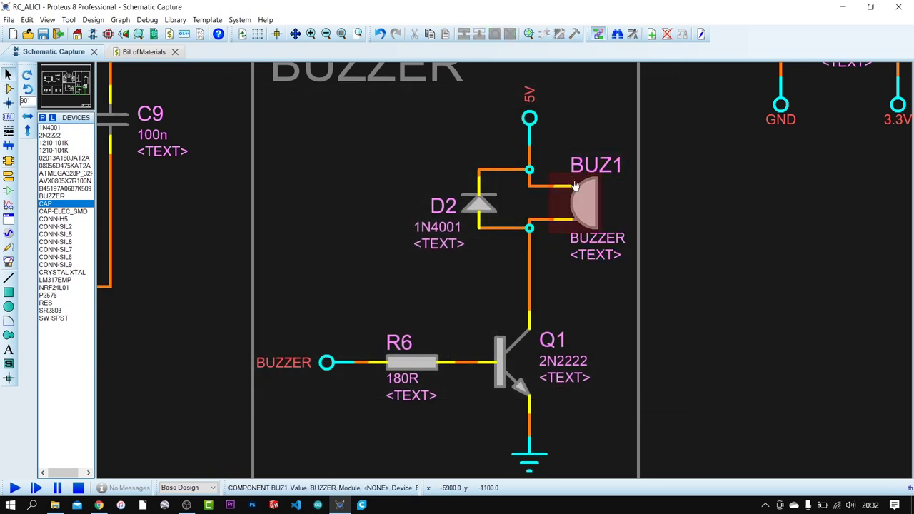
Step: Close the Bill of Materials and open the project's PCB layout
key("F8")
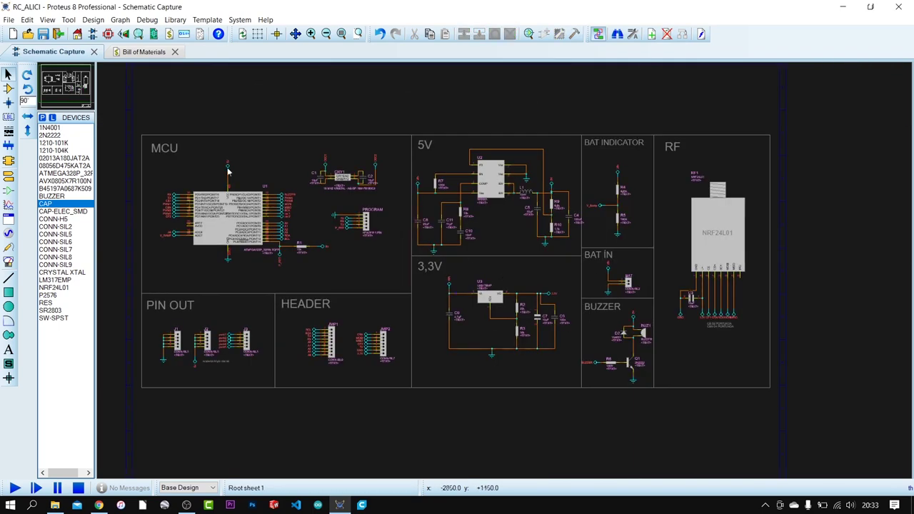
left_click(174, 51)
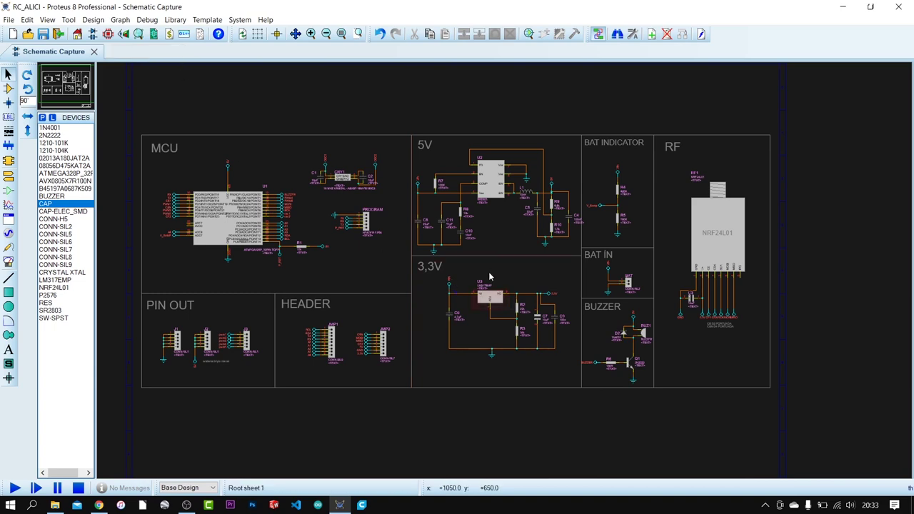
scroll(505, 274, "up", 1)
scroll(504, 275, "down", 1)
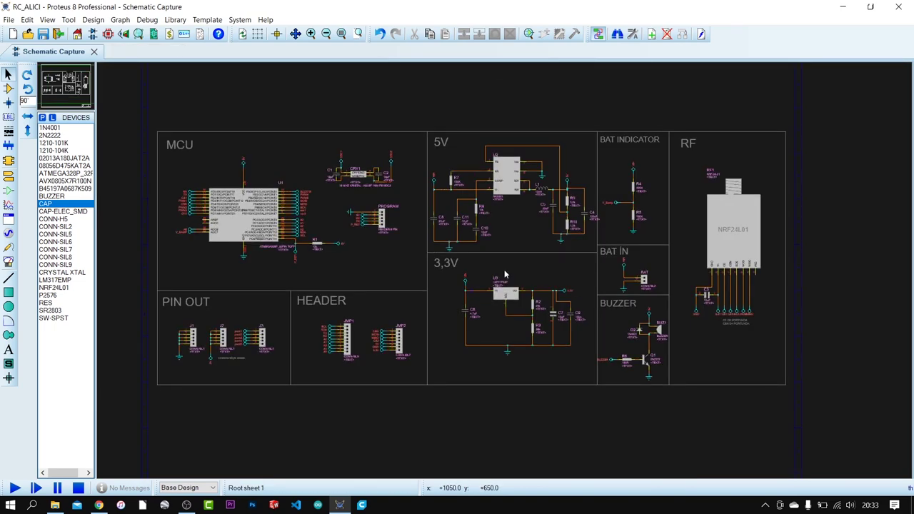
key("alt+a")
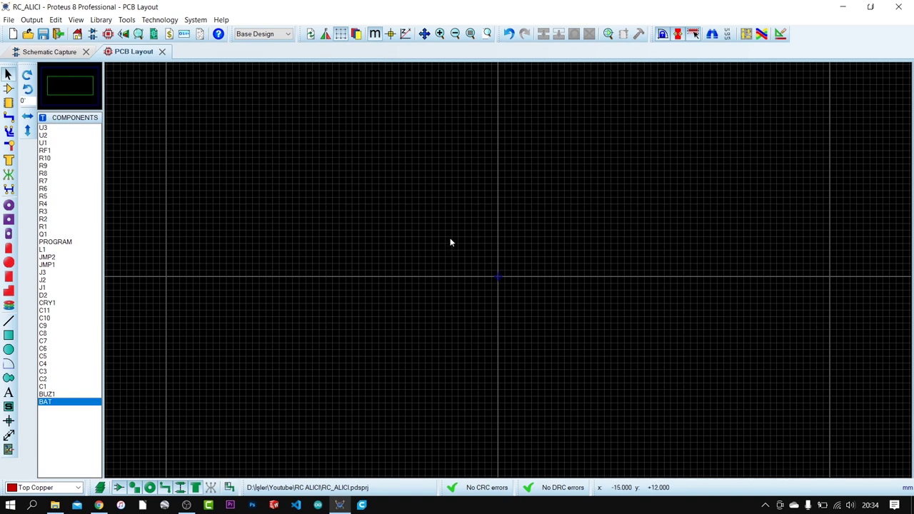
Step: Draw a rectangular board outline of about 60 by 35 mm on the Board Edge layer, using metric units
left_click(375, 34)
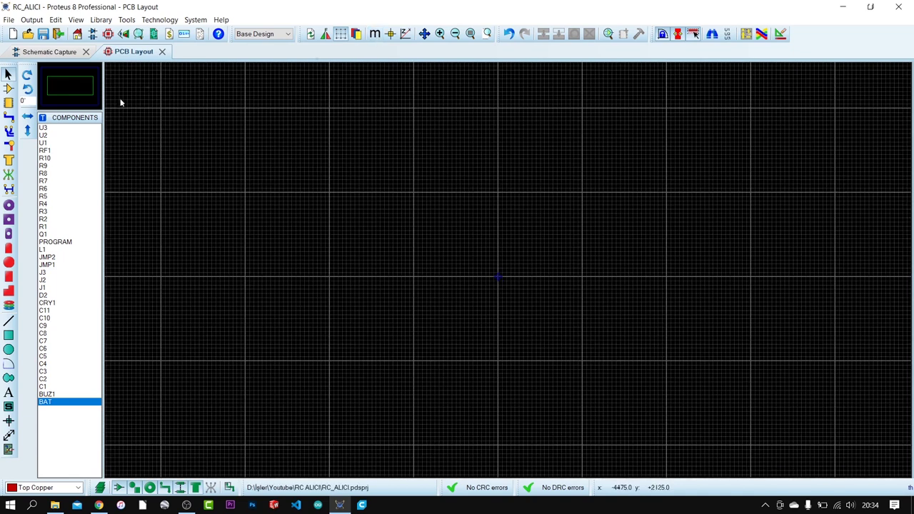
left_click(8, 335)
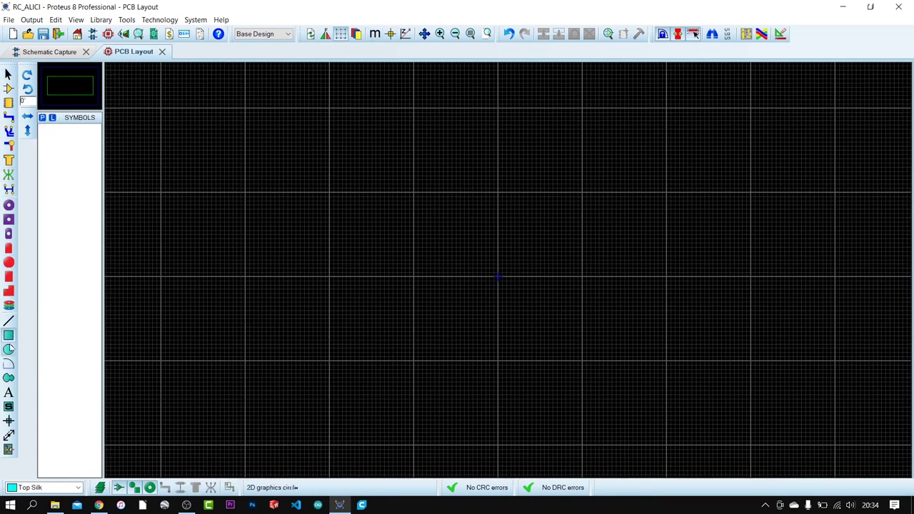
left_click(60, 487)
left_click(43, 475)
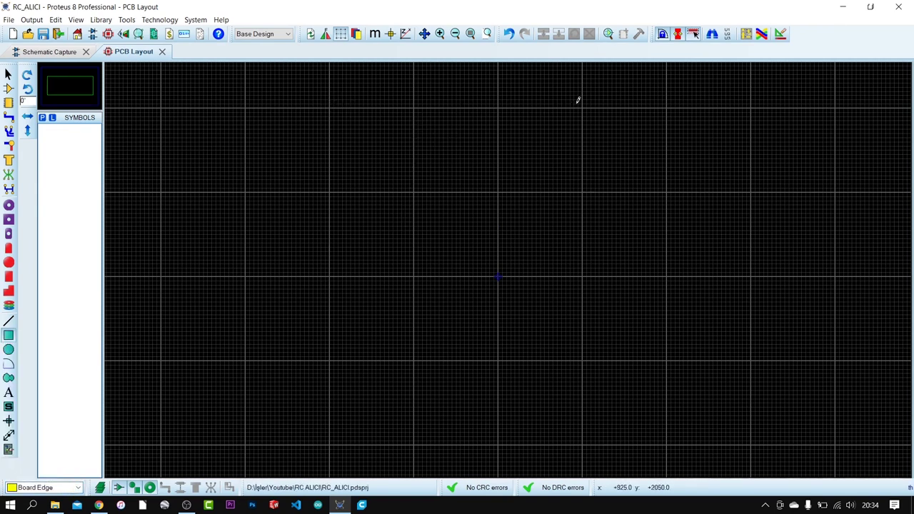
key("m")
left_click(530, 178)
scroll(606, 242, "up", 1)
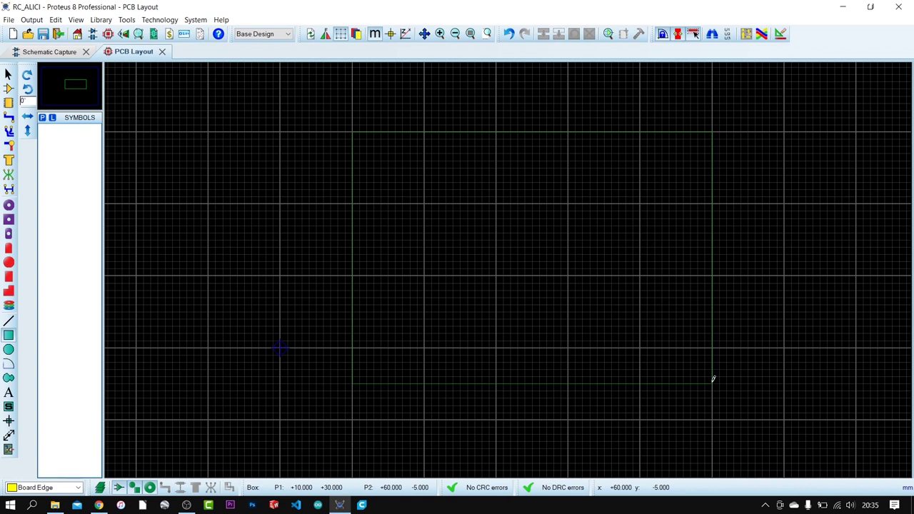
left_click(787, 383)
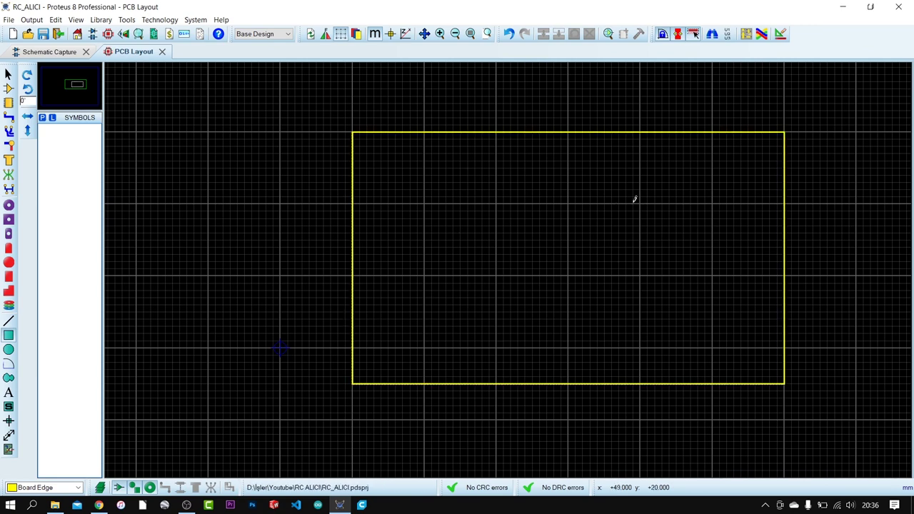
Step: Review the lists of unplaced components and of packages for the board, ending in component placement
left_click(8, 89)
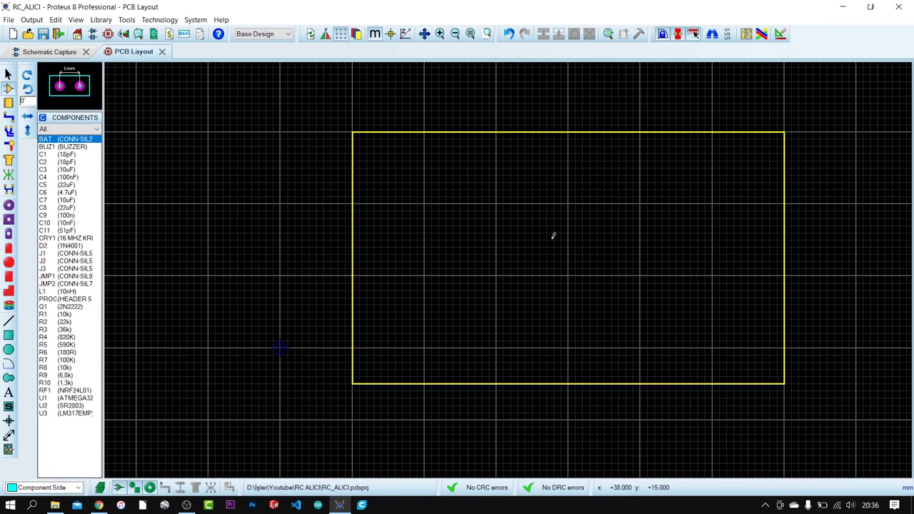
scroll(600, 259, "up", 1)
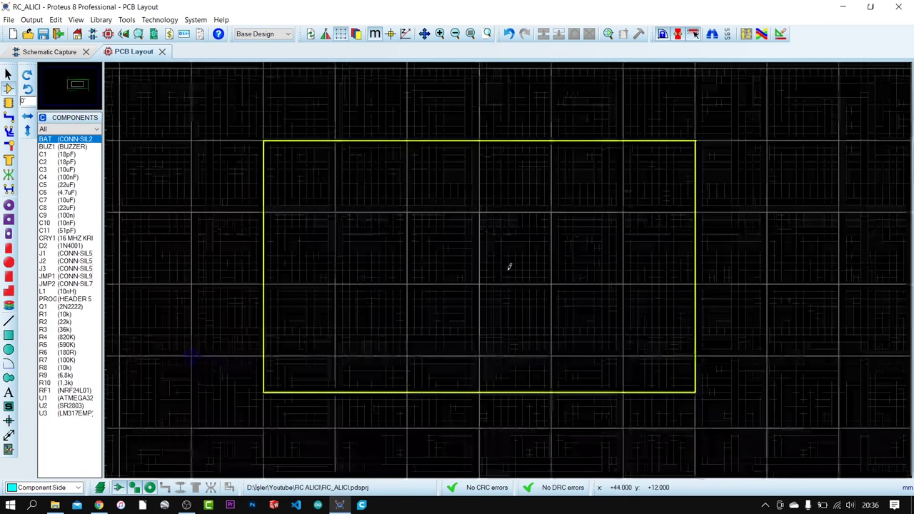
scroll(510, 265, "down", 1)
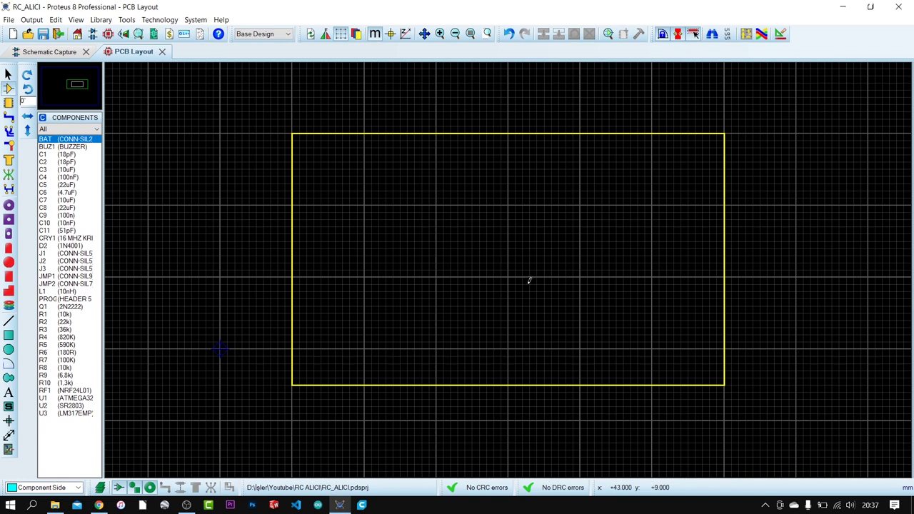
left_click(9, 102)
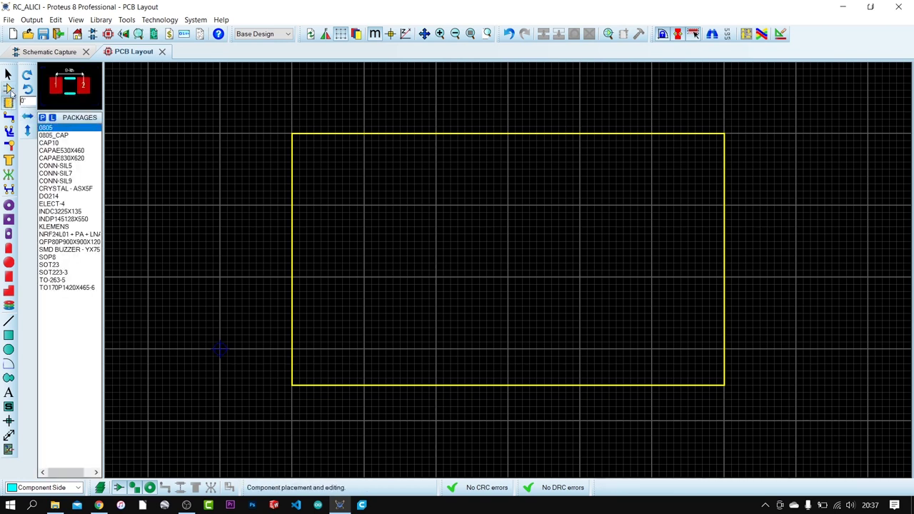
left_click(9, 88)
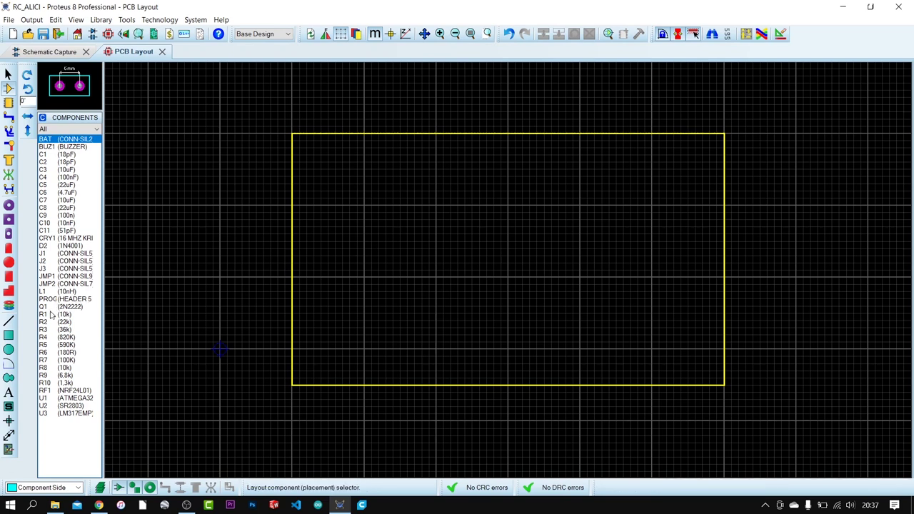
Step: Place microcontroller U1 unrotated in the left half of the board outline
left_click(62, 399)
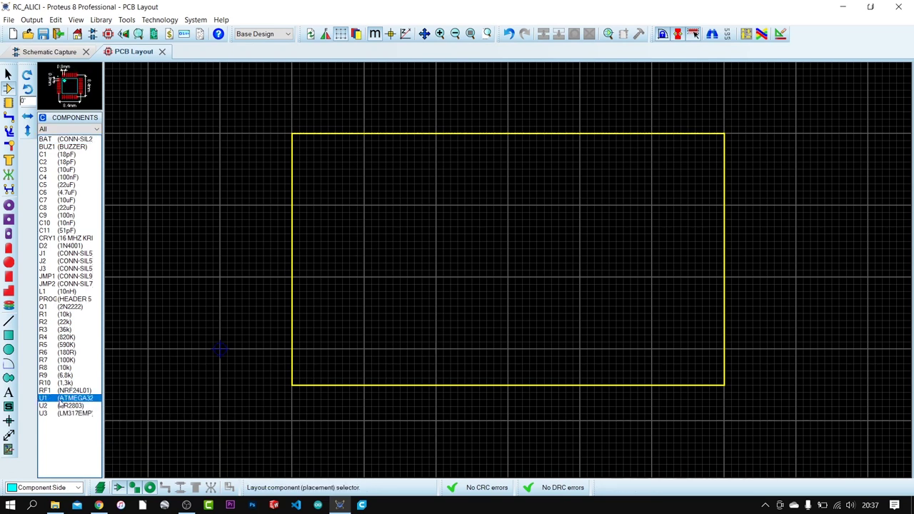
left_click(483, 241)
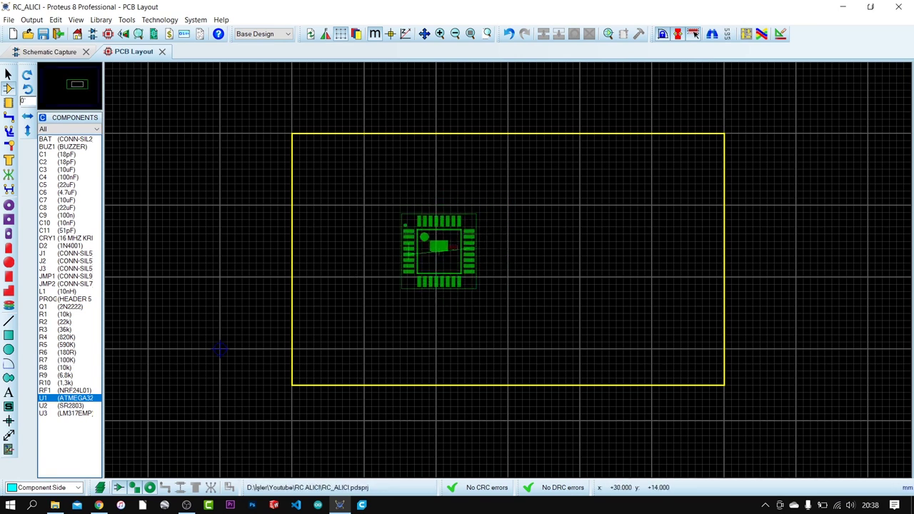
left_click(433, 207)
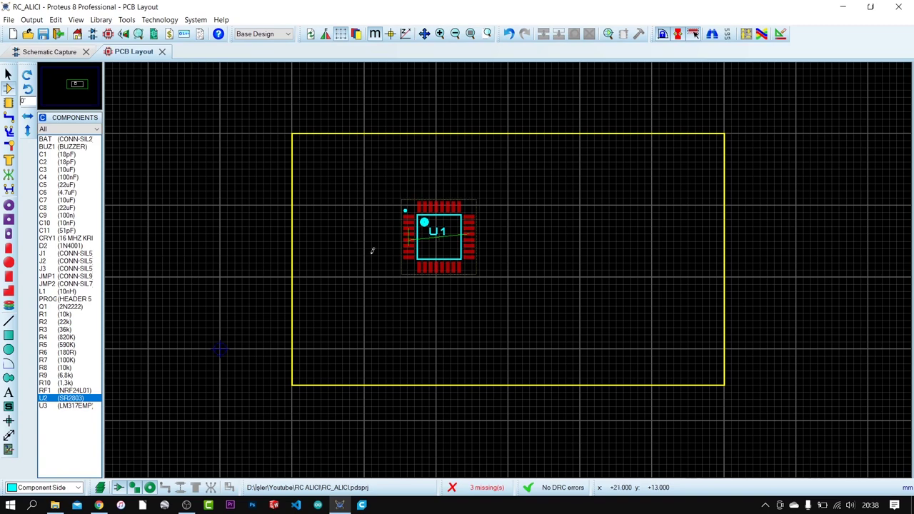
Step: Place the nine-pin connector JMP1 horizontally just inside the board's upper edge, above U1
left_click(66, 276)
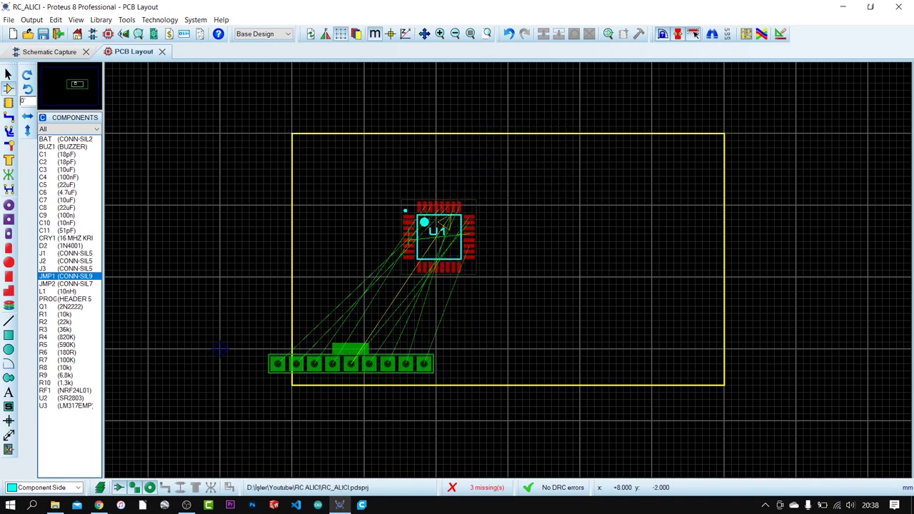
left_click(400, 356)
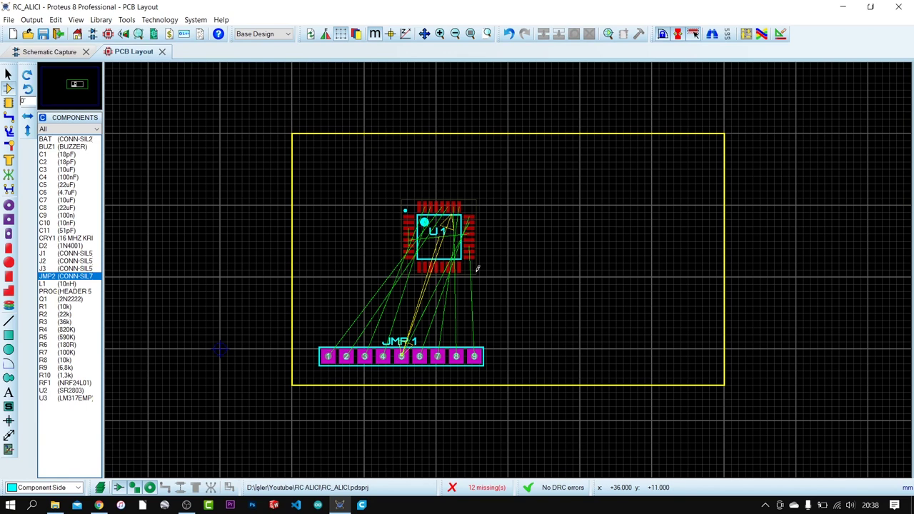
right_click(439, 361)
left_click(493, 272)
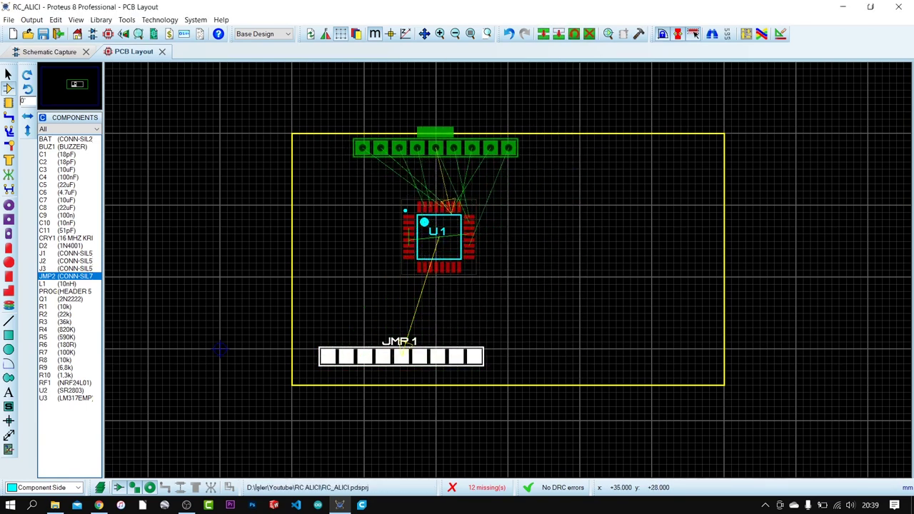
left_click(435, 155)
Step: Delete the unrotated U1 and place it again at a 45° rotation below JMP1
key("Delete")
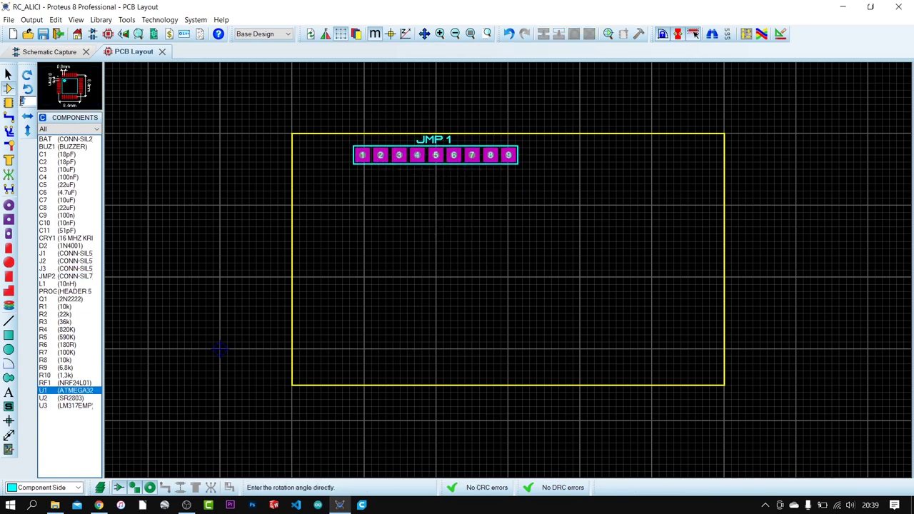
left_click(23, 101)
type("45")
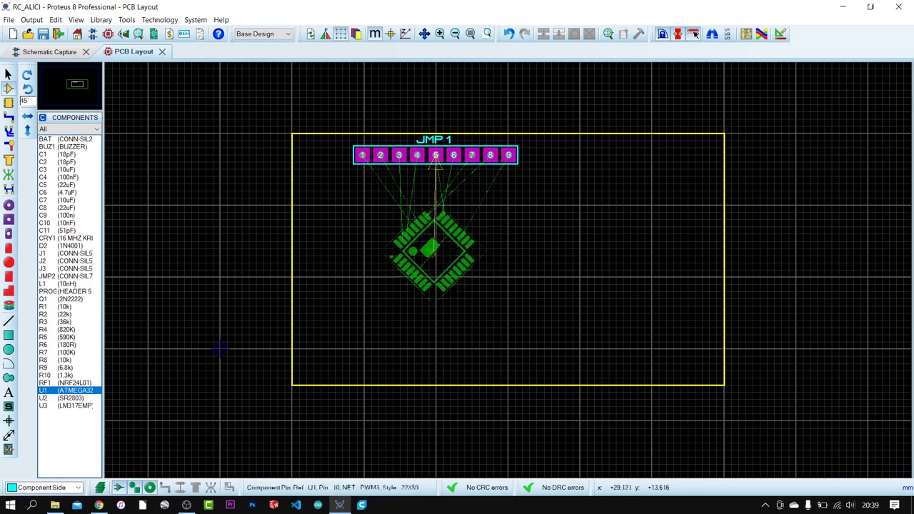
left_click(434, 252)
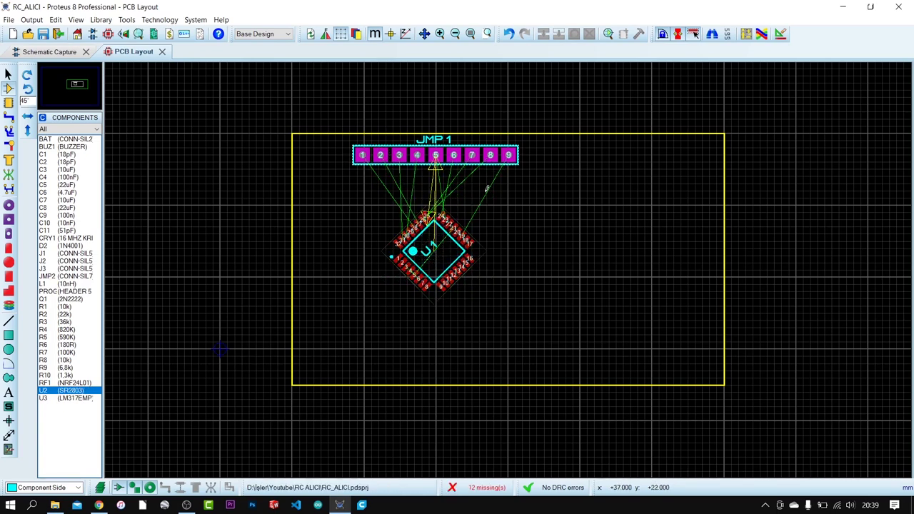
Step: Try to position seven-pin connector JMP2 below U1 at a 180° rotation
left_click(65, 276)
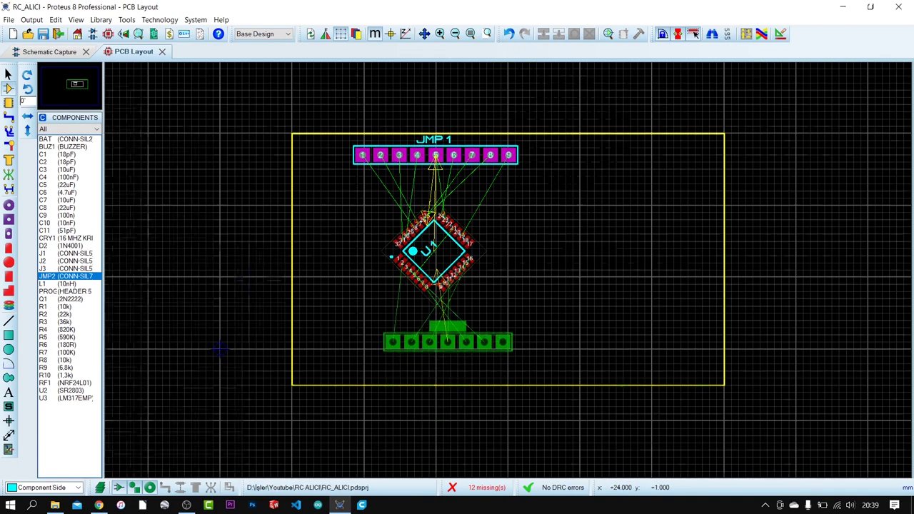
key("F6")
scroll(508, 270, "up", 2)
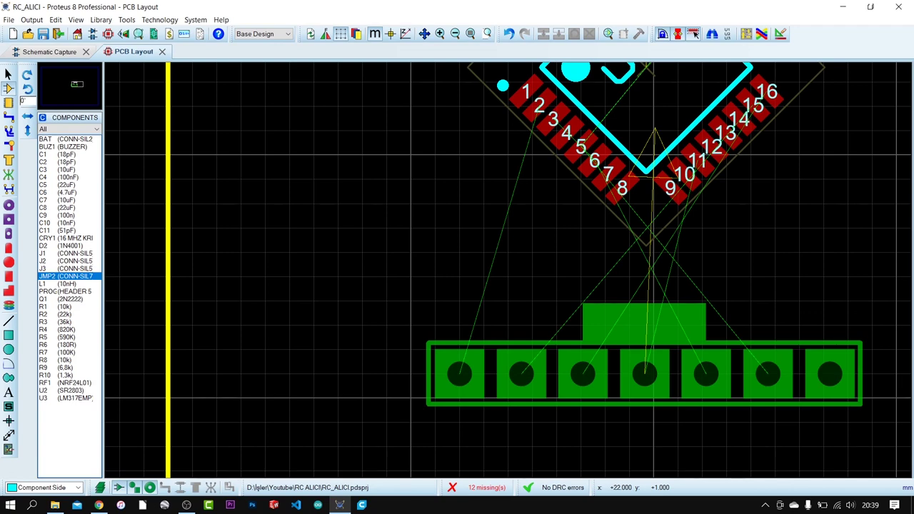
left_click(27, 88)
left_click(27, 88)
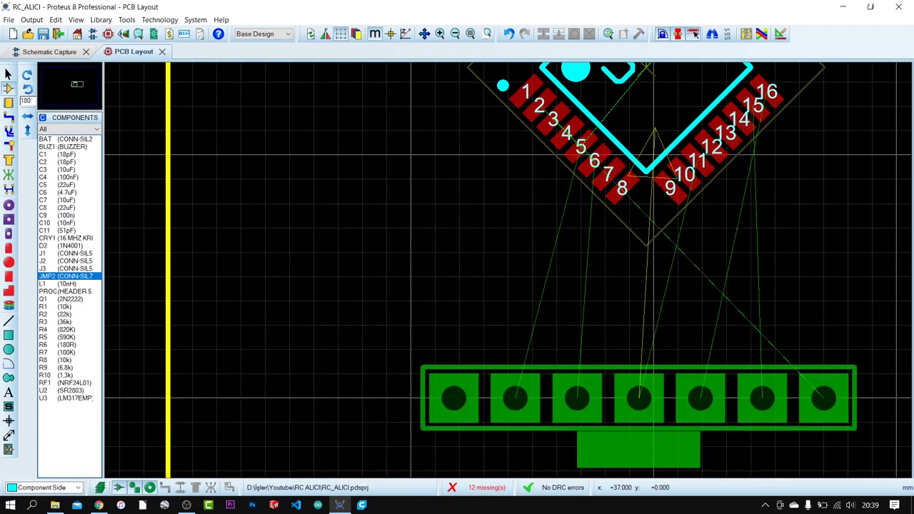
scroll(511, 270, "down", 1)
scroll(610, 355, "up", 1)
scroll(385, 270, "down", 1)
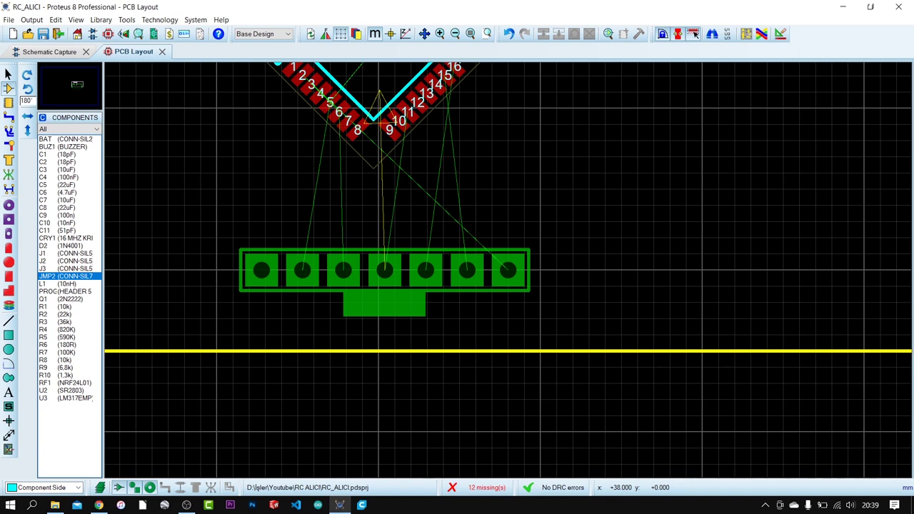
scroll(353, 265, "down", 2)
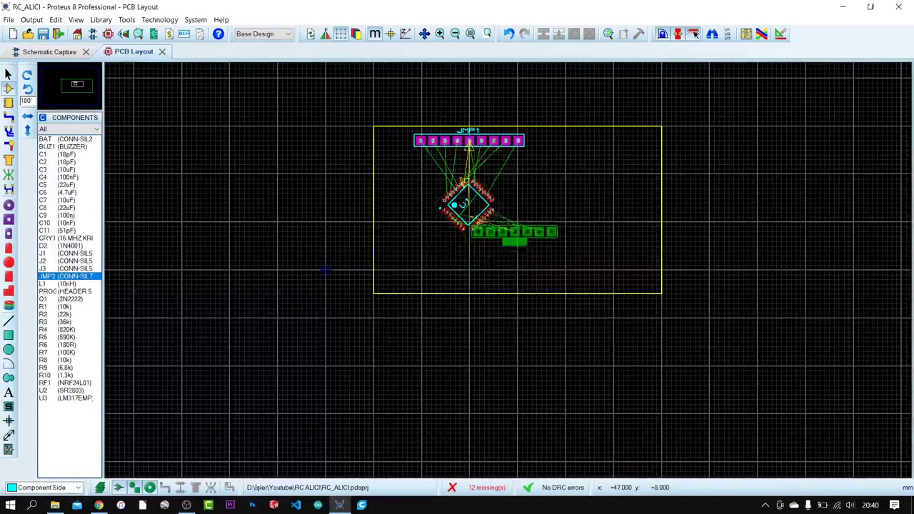
scroll(514, 230, "up", 1)
scroll(423, 227, "up", 1)
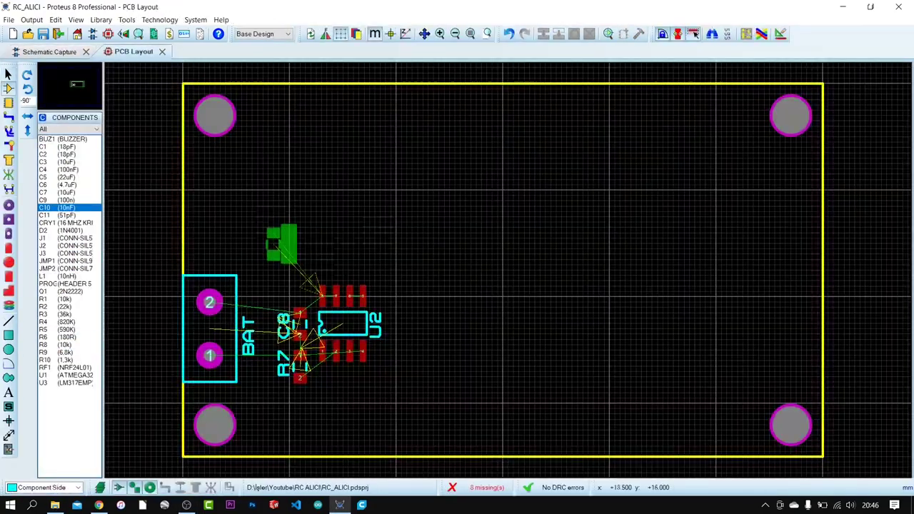
Step: Place capacitors C10 and C11 and resistor R8 next to U2
left_click(279, 257)
scroll(395, 323, "up", 2)
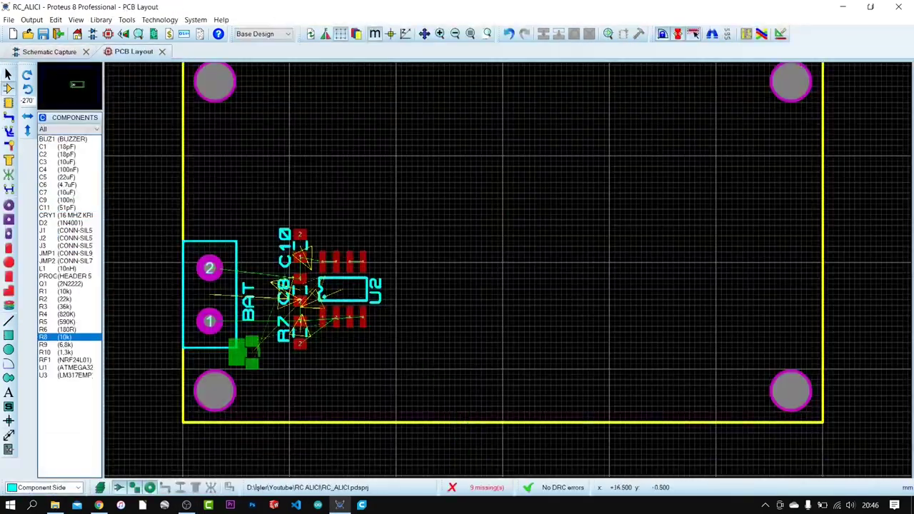
left_click(396, 323)
scroll(396, 323, "up", 1)
left_click(66, 207)
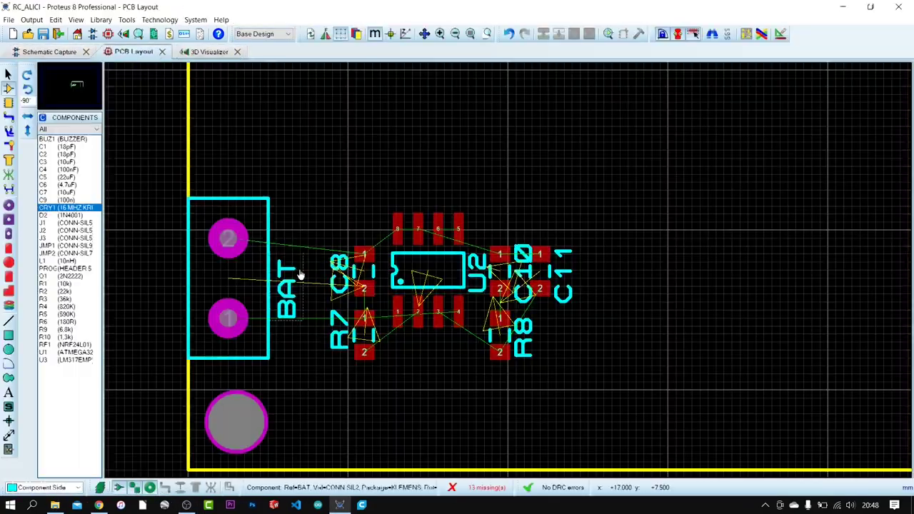
scroll(296, 323, "down", 2)
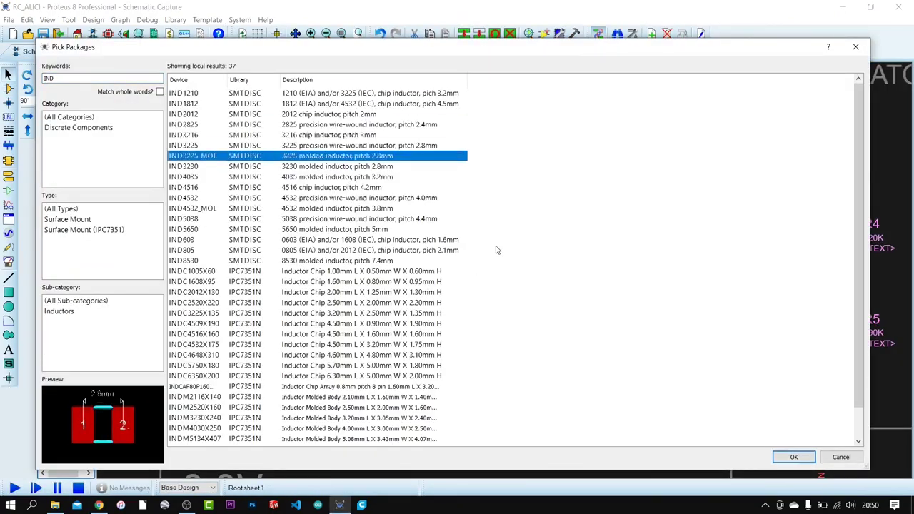
Step: Browse the inductor packages found under the keyword IND, continuing down the list from IND3225_MOL
key("Down")
key("Down")
key("Down")
key("Down")
key("Down")
key("Down")
key("Down")
key("Down")
key("Down")
key("Down")
key("Down")
key("Down")
key("Down")
key("Down")
key("Down")
key("Down")
key("Down")
key("Down")
key("Down")
key("Down")
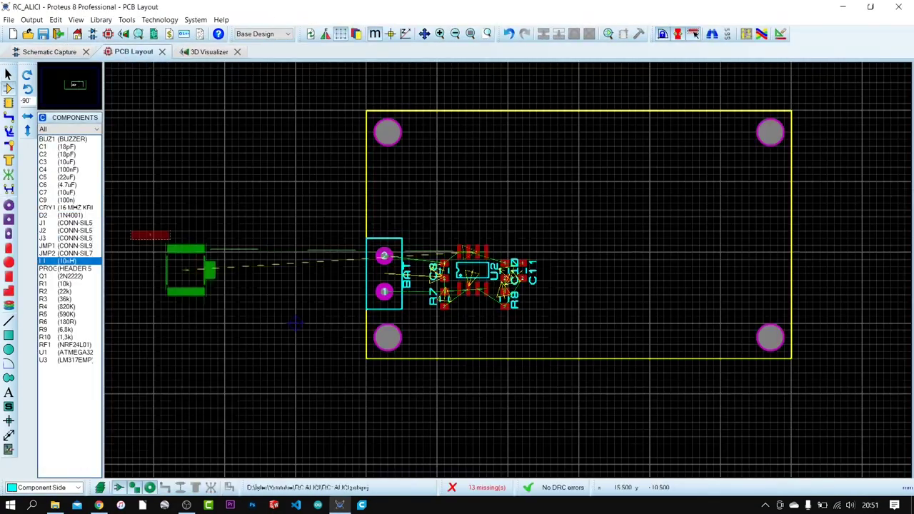
Step: Place inductor L1 above U2 and capacitor C5 above C8
scroll(539, 313, "up", 2)
left_click(428, 179)
left_click(57, 177)
left_click(333, 241)
Step: Place resistor R9 between U2 and L1, capacitor C6 above C5, and resistor R10 beside R8
left_click(57, 315)
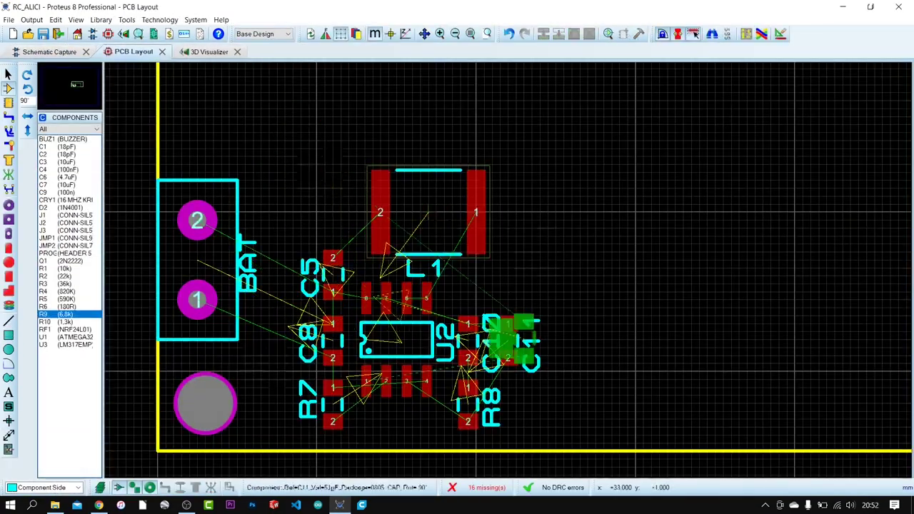
left_click(333, 176)
left_click(57, 315)
scroll(565, 388, "down", 2)
left_click(44, 51)
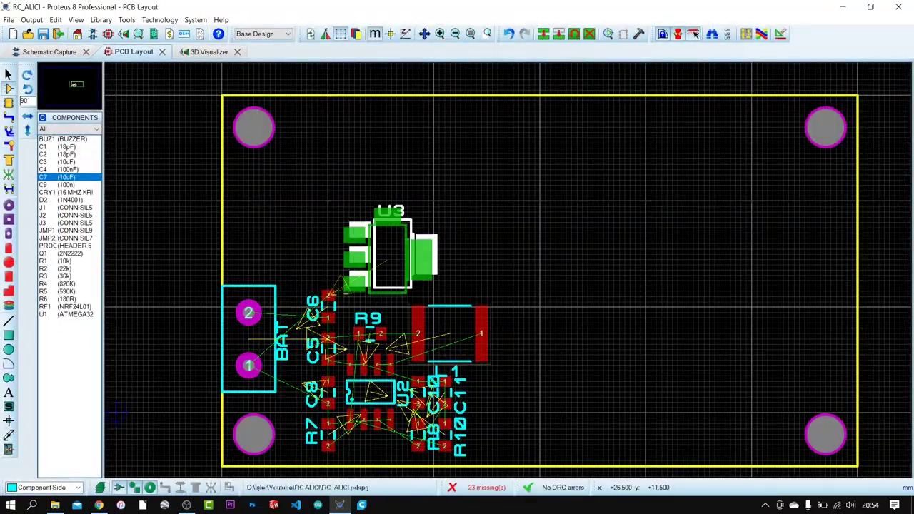
Step: Place resistors R2 and R3 on the pin side of U3 and capacitors C7 and C9 on its opposite side
left_click(286, 245)
left_click(57, 177)
left_click(514, 253)
scroll(109, 207, "down", 1)
Step: Position the NRF24L01 radio module RF1 beside L1 at a 270° rotation, with its antenna pointing off the board's right edge
left_click(64, 283)
left_click(64, 276)
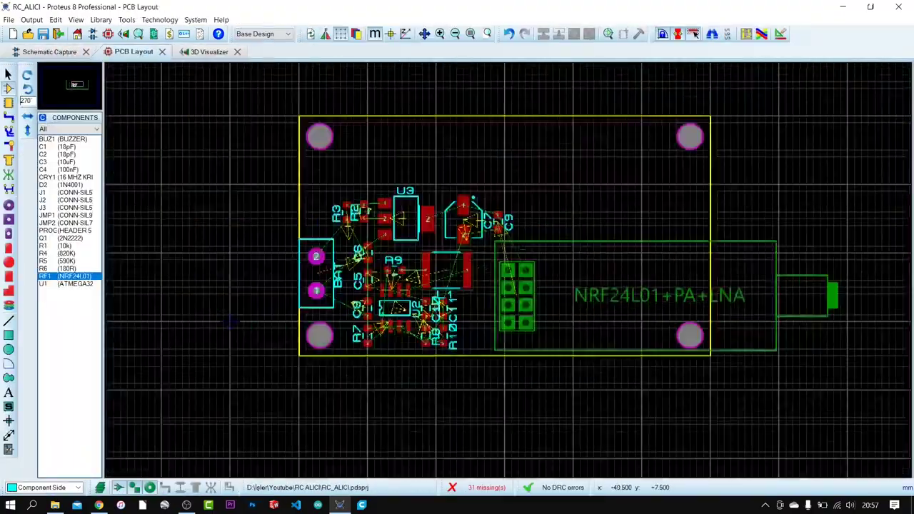
scroll(787, 412, "up", 2)
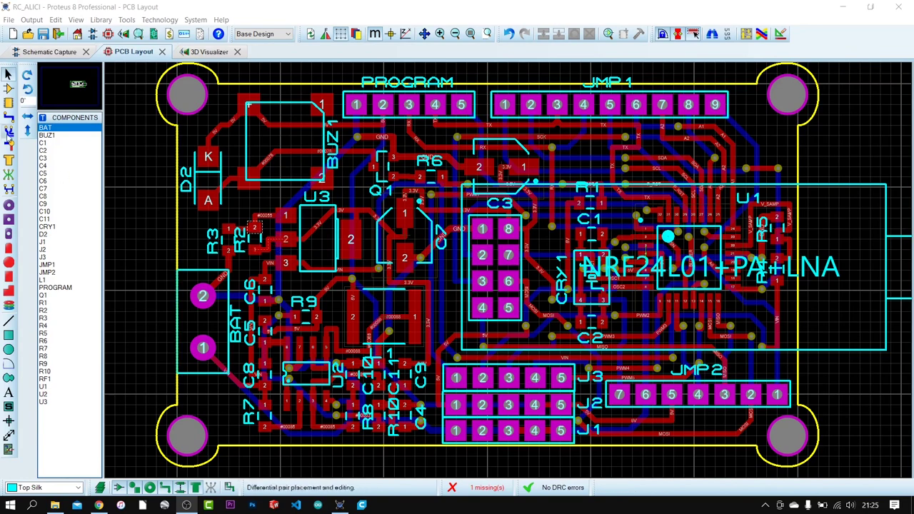
left_click(9, 122)
left_click(208, 200)
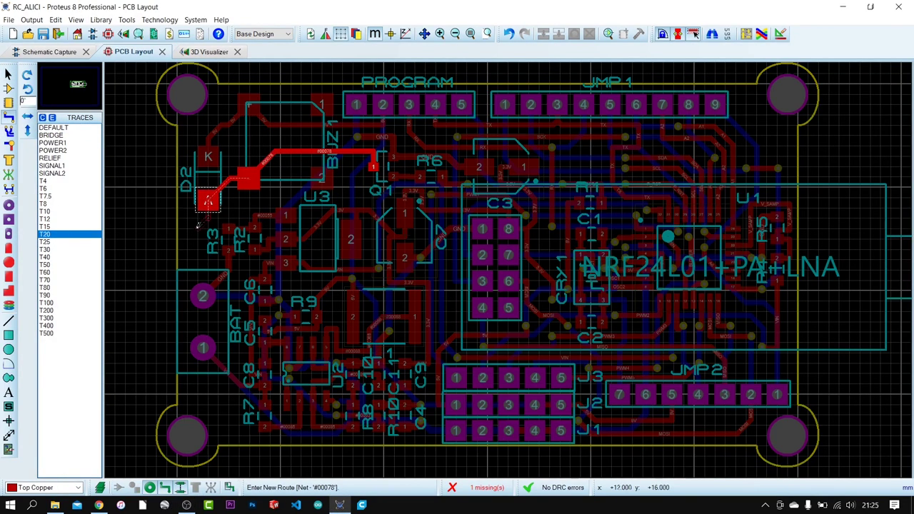
right_click(153, 205)
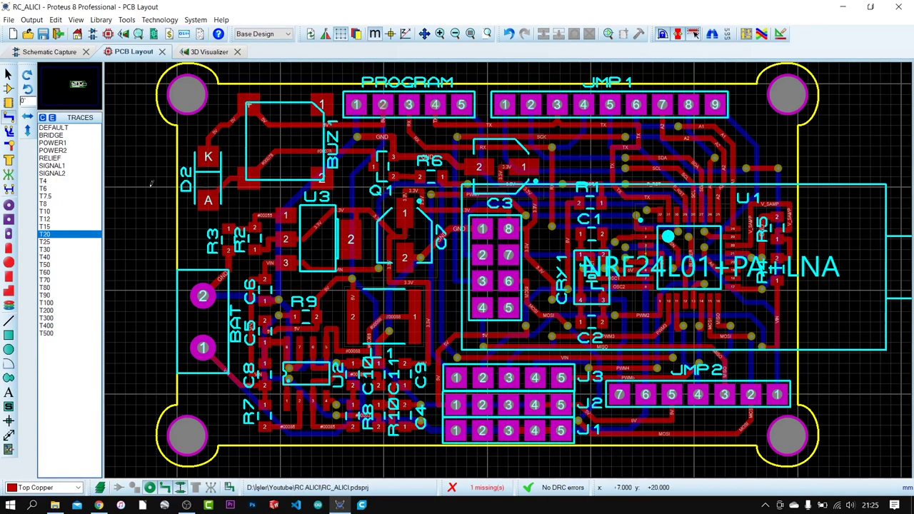
left_click(8, 75)
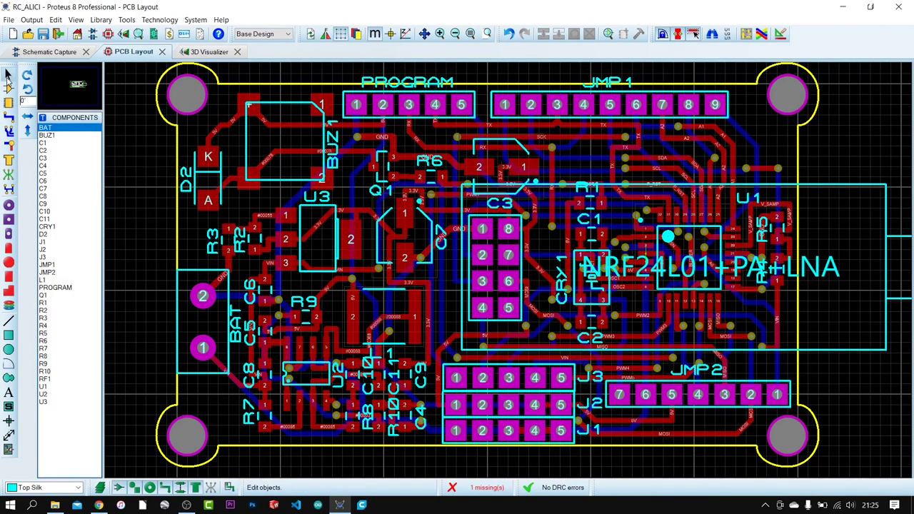